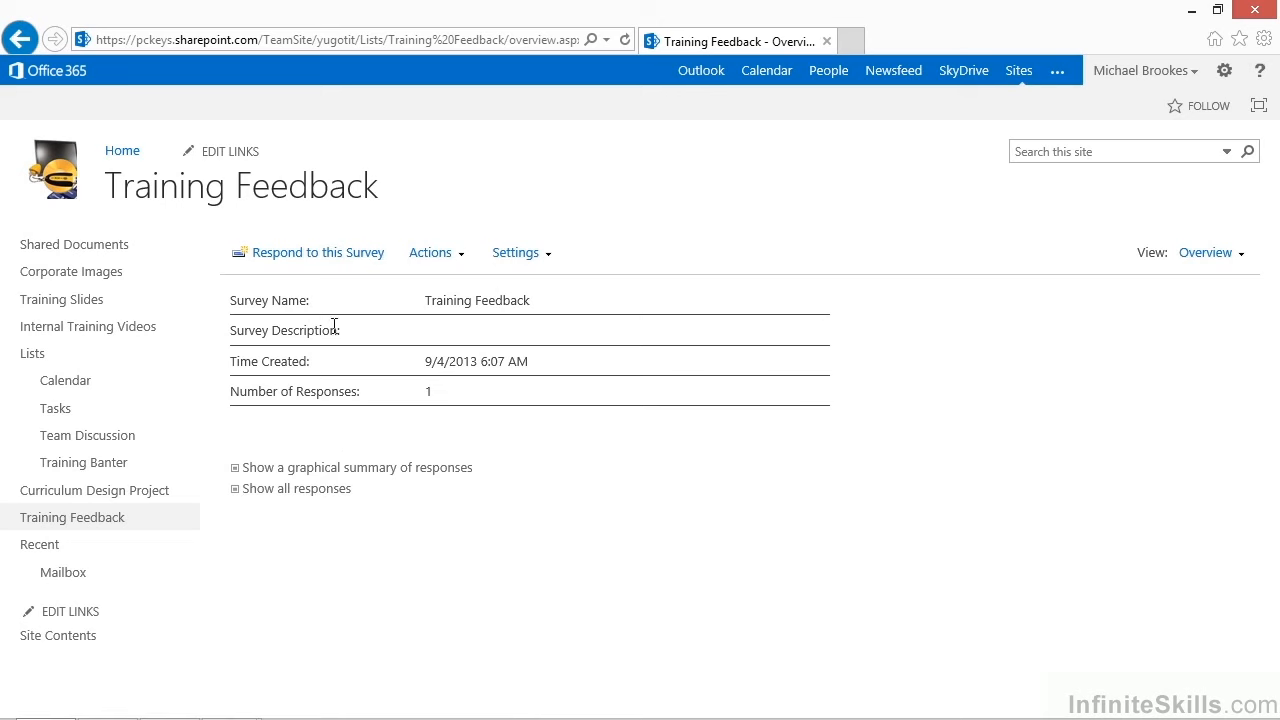
# Start a new response to the Training Feedback survey and enter the respondent's full name, checking it against the user directory.
pyautogui.click(321, 260)
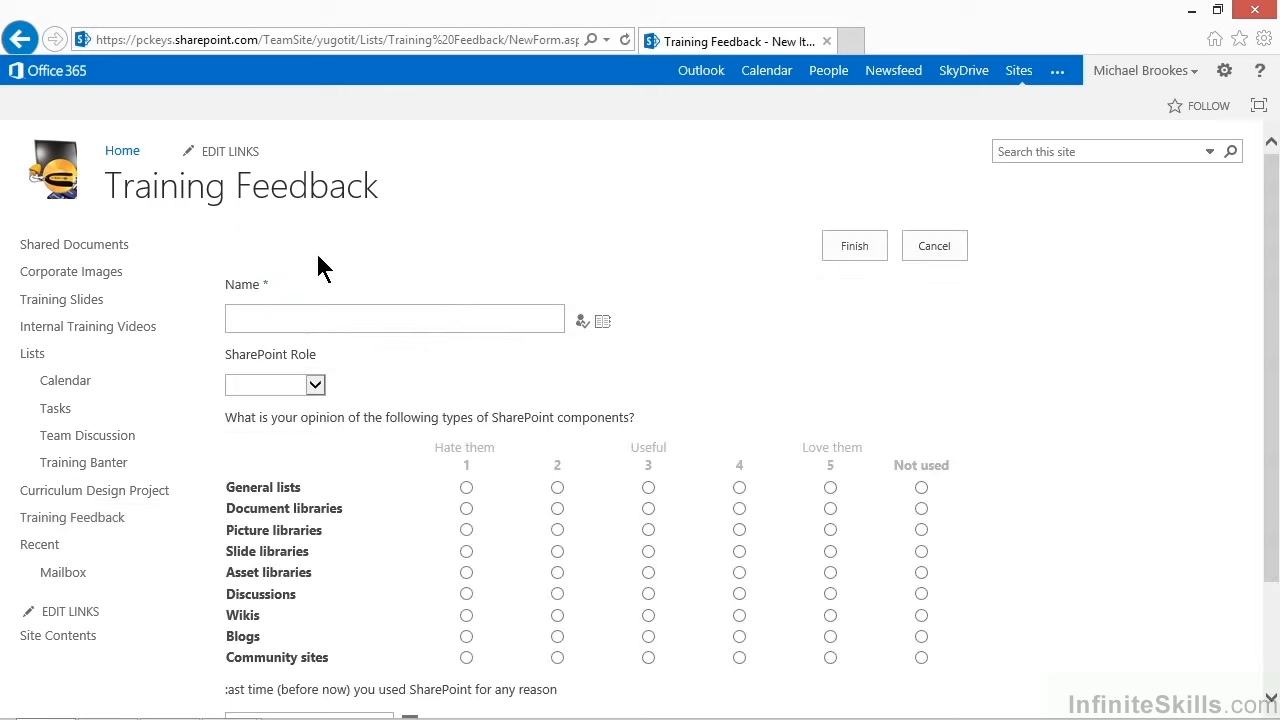
pyautogui.click(306, 320)
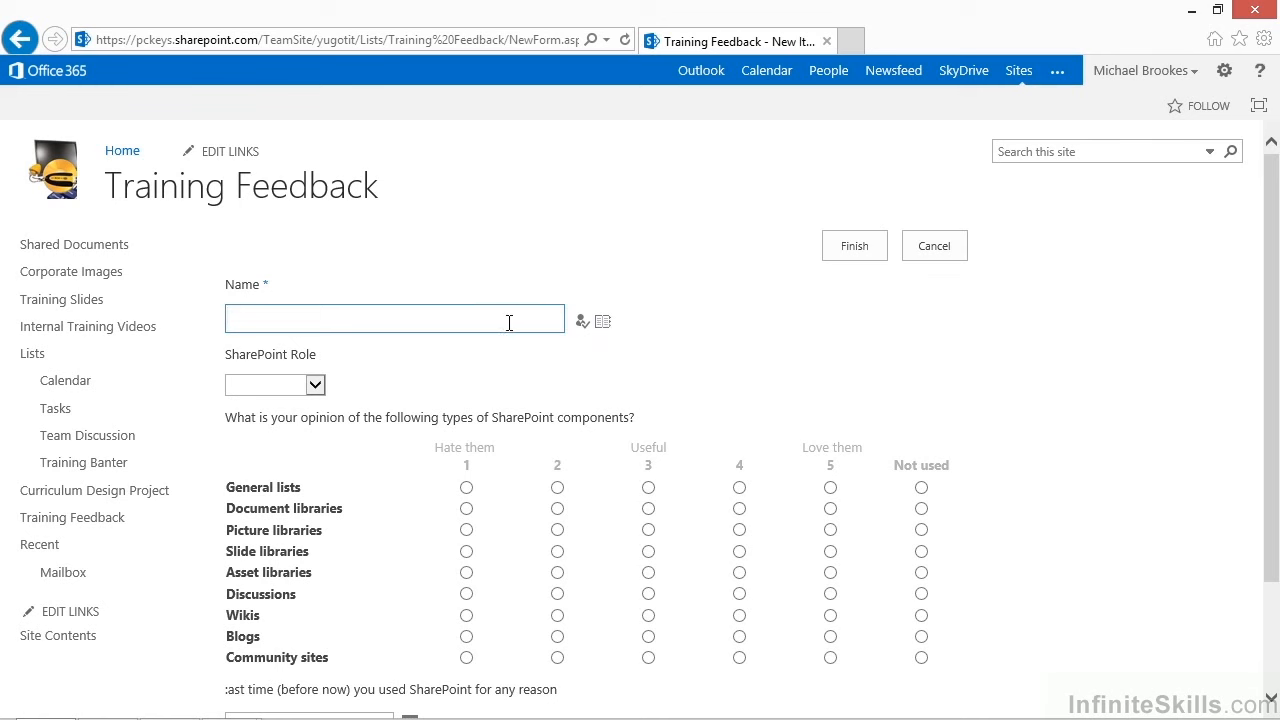
pyautogui.press('Left')
pyautogui.press('Left')
pyautogui.press('BackSpace')
pyautogui.click(580, 323)
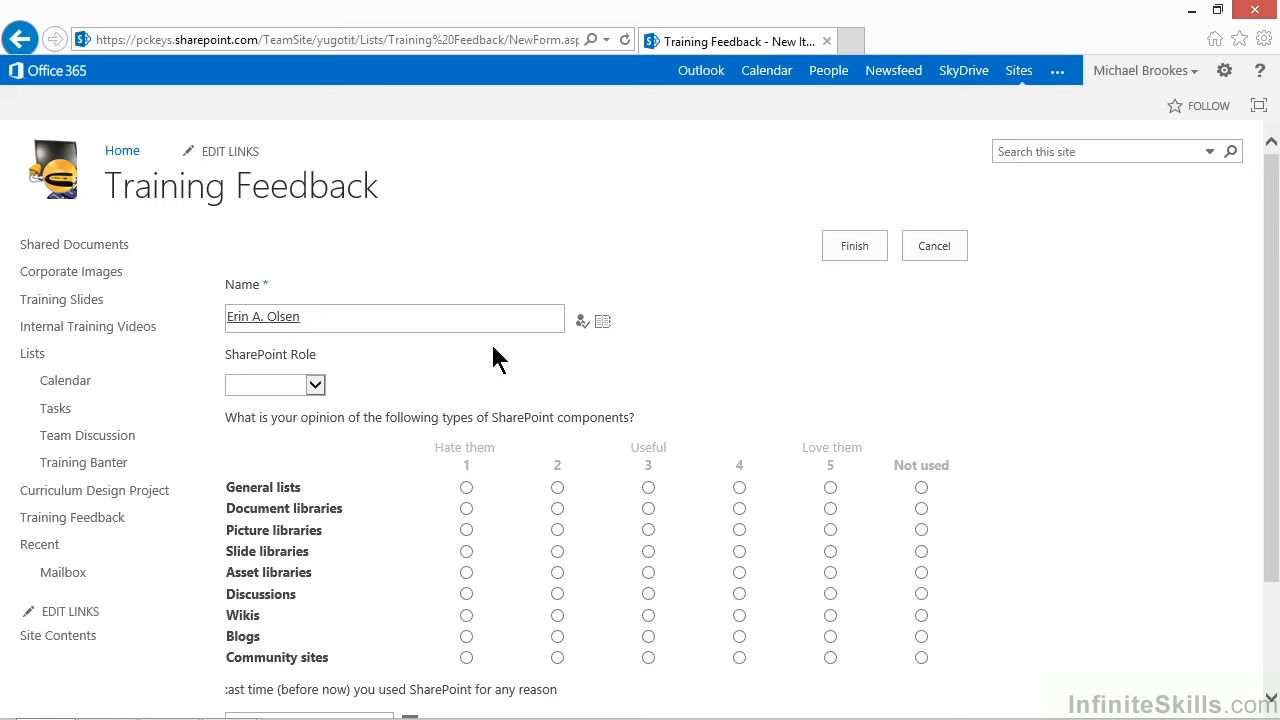
# Set the SharePoint Role answer to Site Designer.
pyautogui.click(316, 386)
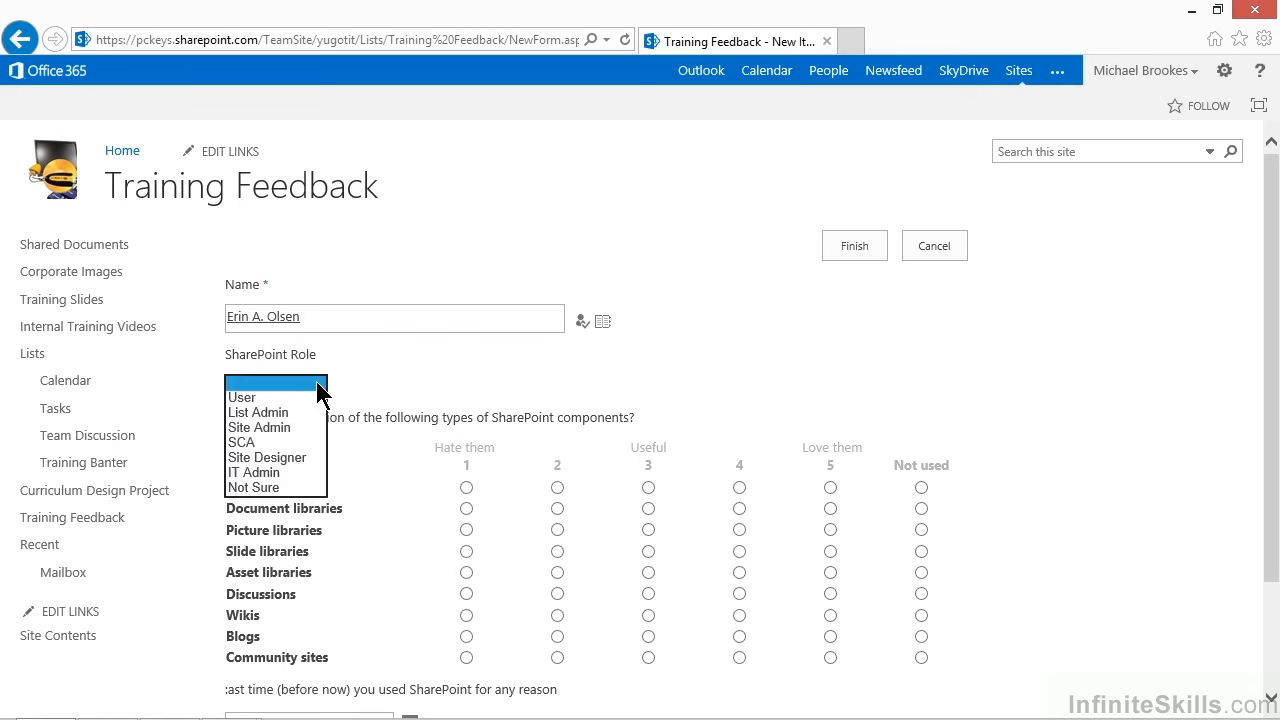
pyautogui.click(260, 457)
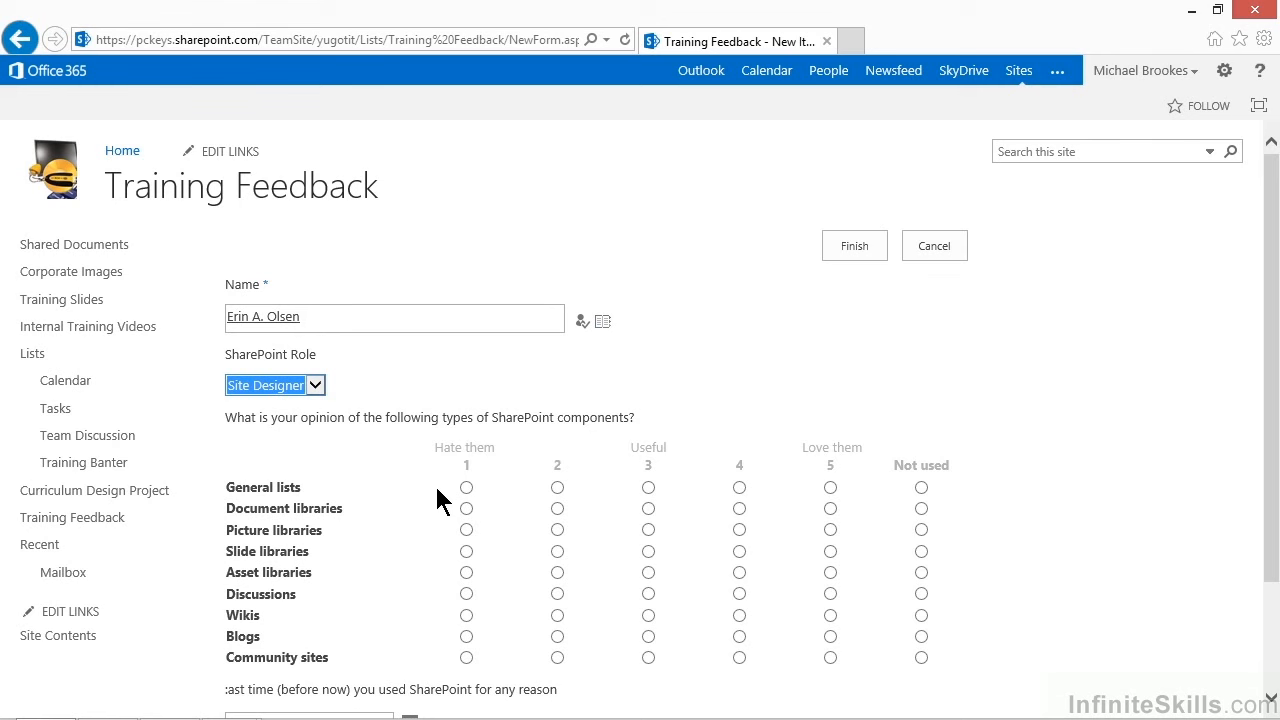
# Rate General lists, Document, Picture, Slide and Asset libraries 5, Discussions 4, Wikis 3, Blogs 4, and Community sites Not used.
pyautogui.click(830, 487)
pyautogui.click(831, 527)
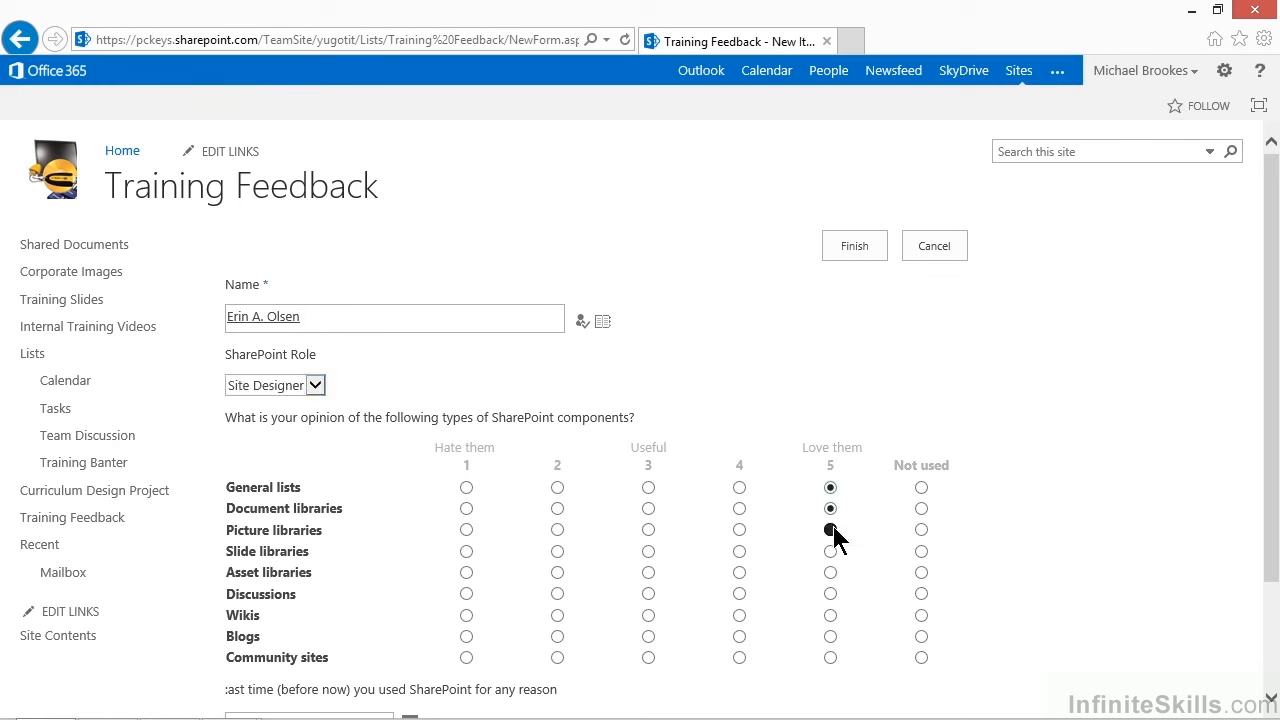
pyautogui.click(739, 594)
pyautogui.click(648, 615)
pyautogui.click(740, 637)
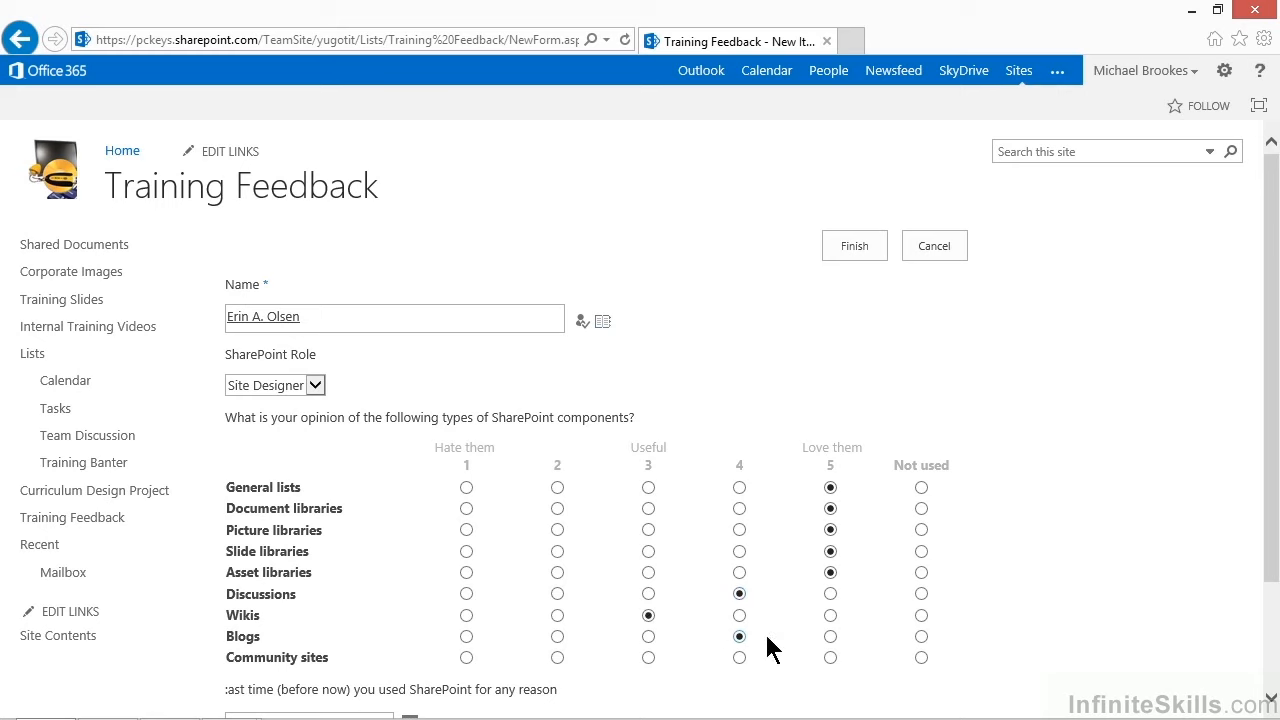
pyautogui.click(921, 658)
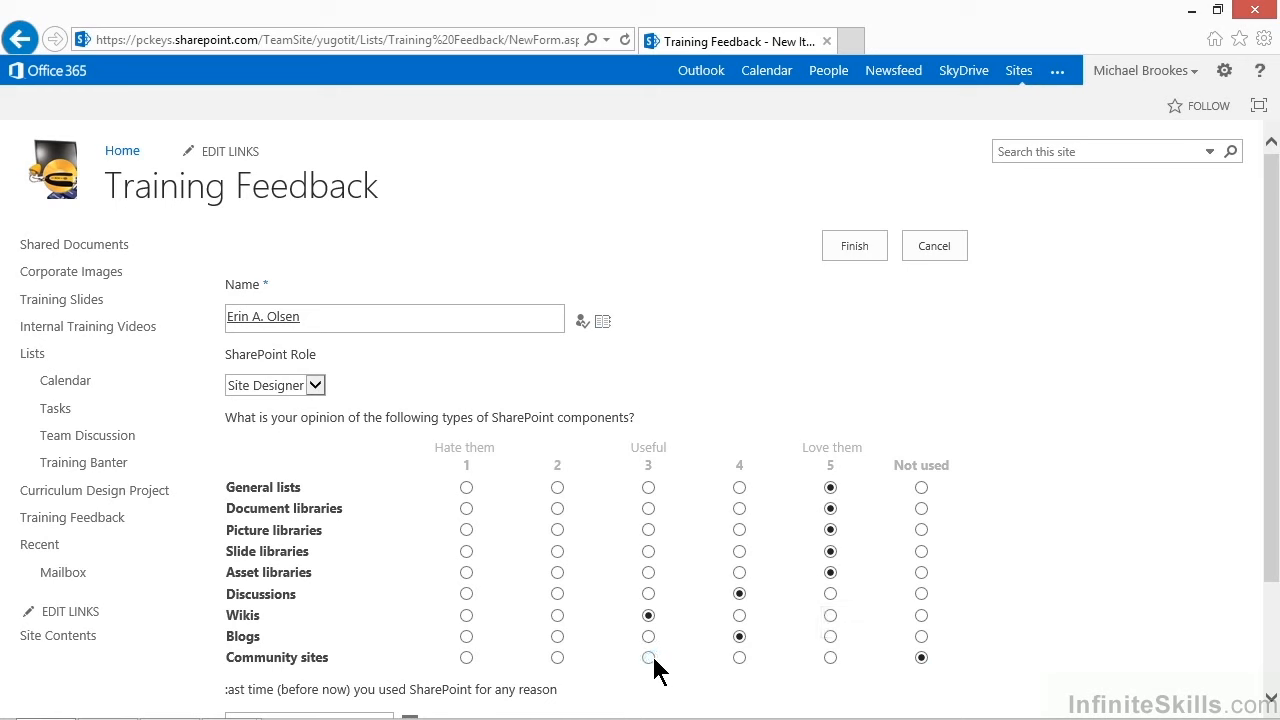
pyautogui.click(648, 615)
pyautogui.click(828, 486)
# Pick 9/2/2013 as the last time SharePoint was used and finish the survey response.
pyautogui.scroll(-1, 615, 573)
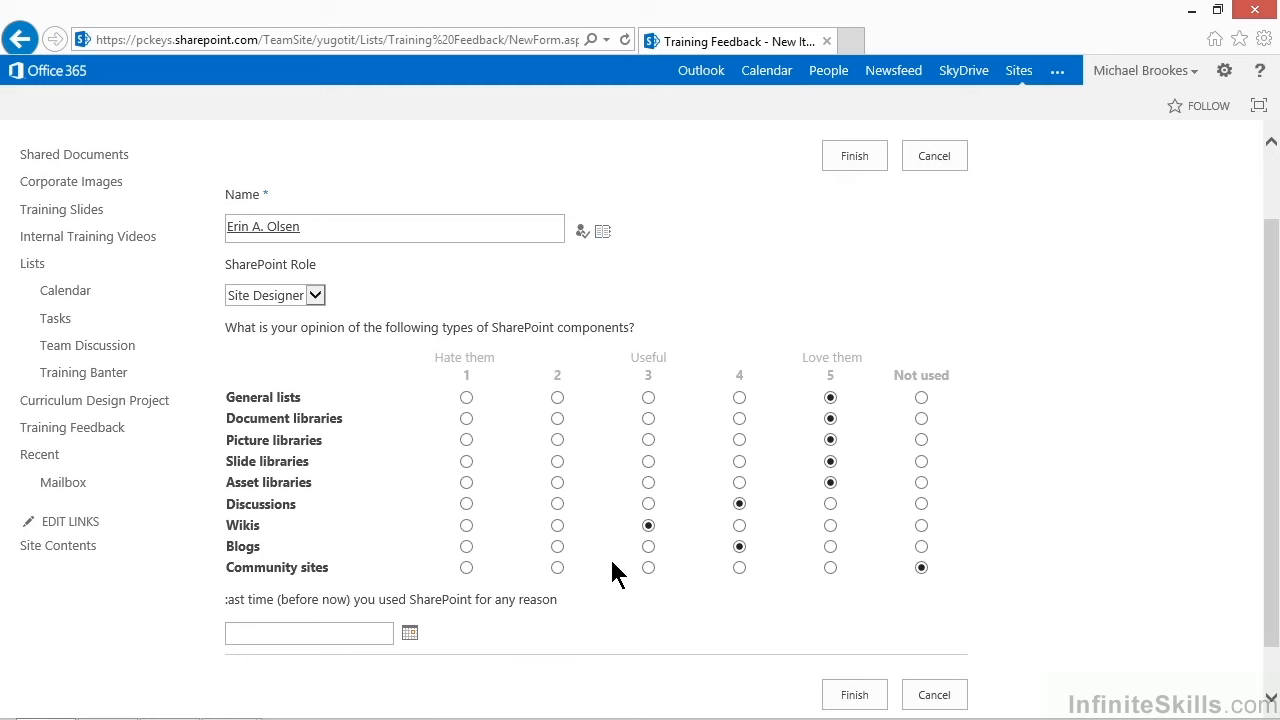
pyautogui.scroll(-1, 615, 573)
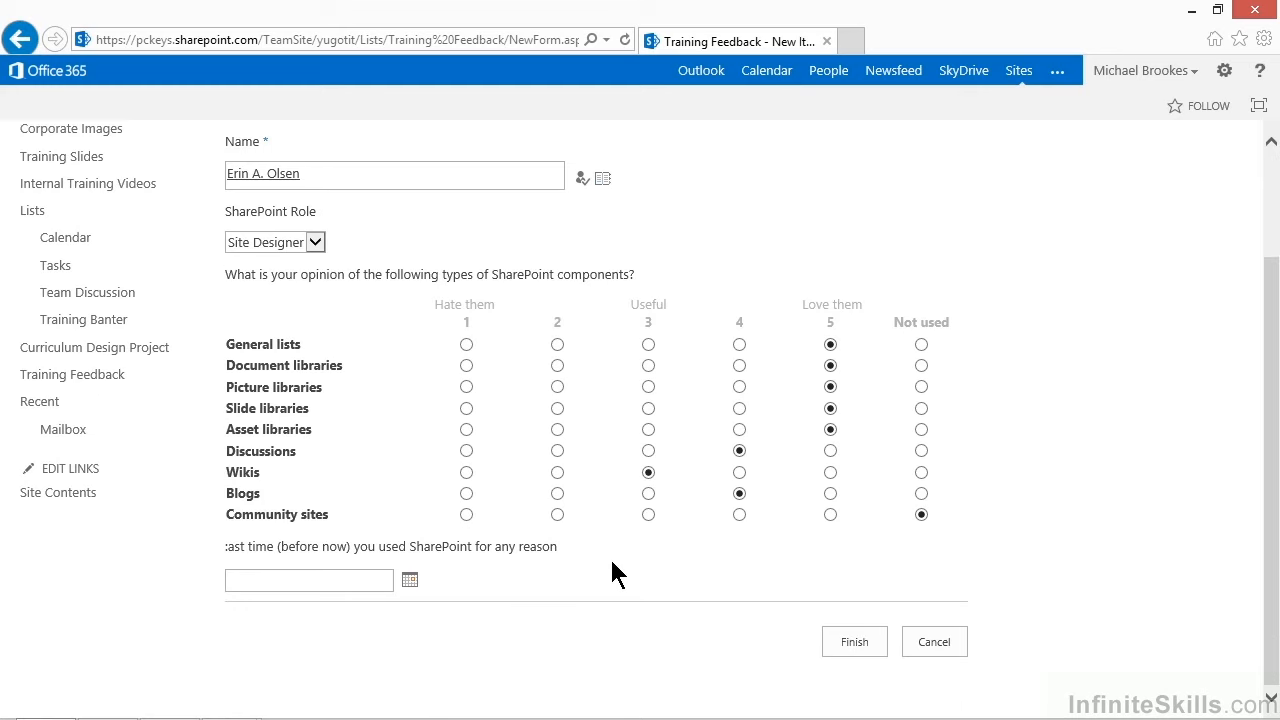
pyautogui.click(410, 583)
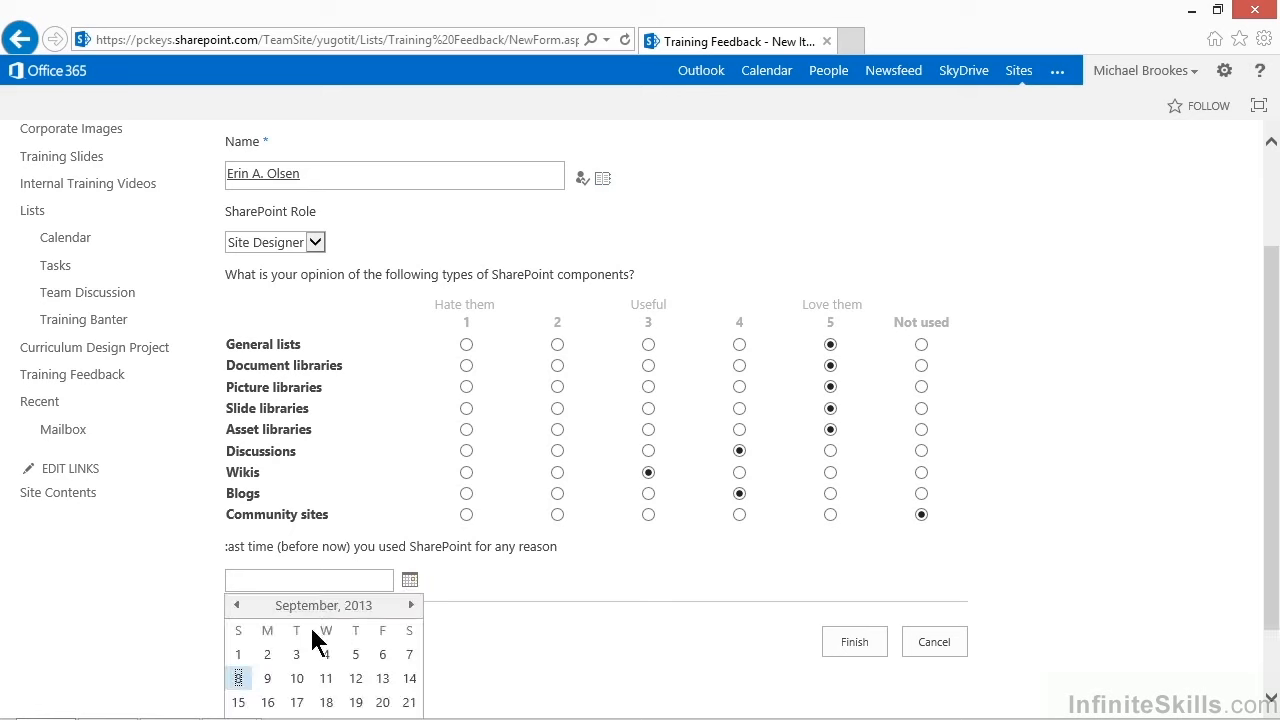
pyautogui.click(267, 655)
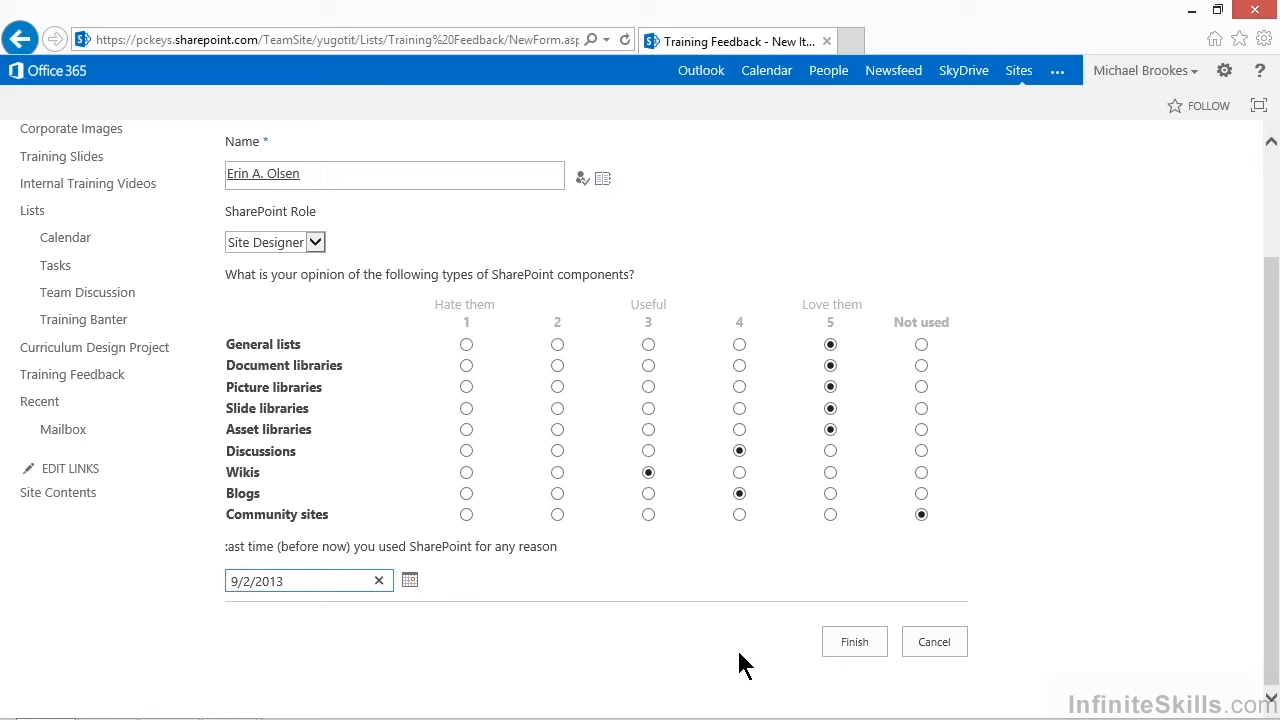
pyautogui.click(854, 643)
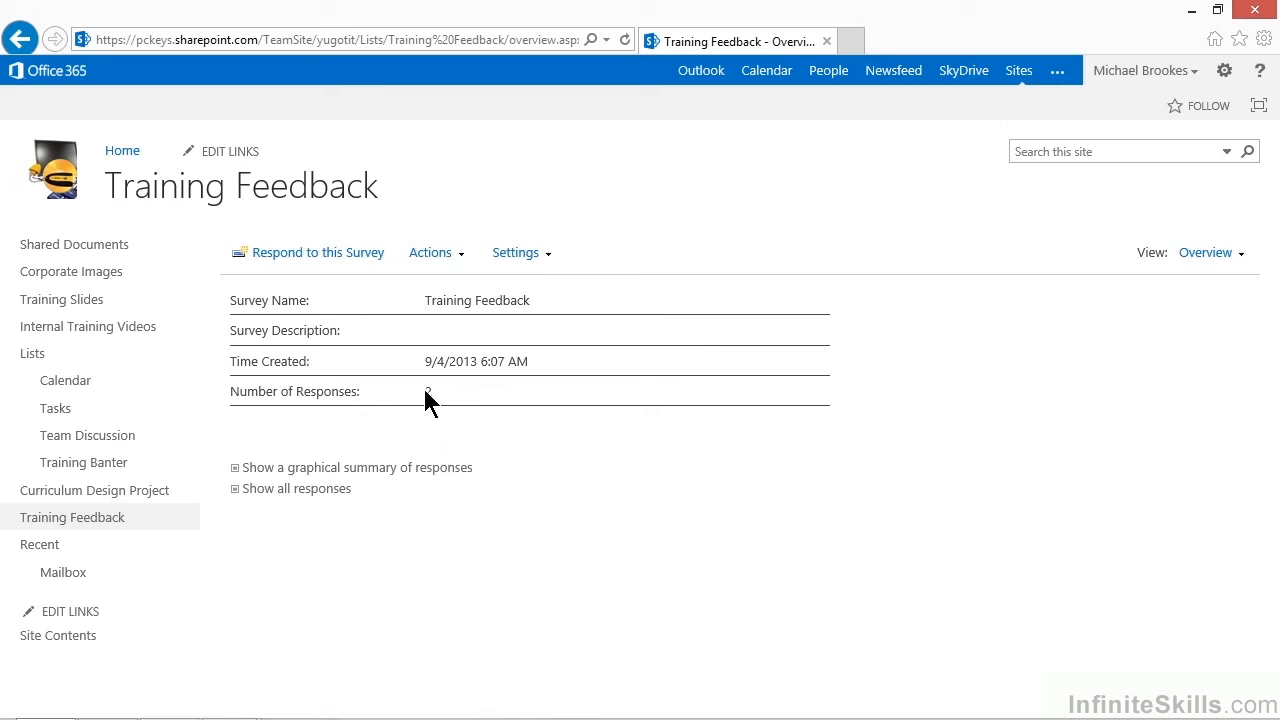
# Show all survey responses, open the first response to review its answers, and return to the survey overview.
pyautogui.click(323, 489)
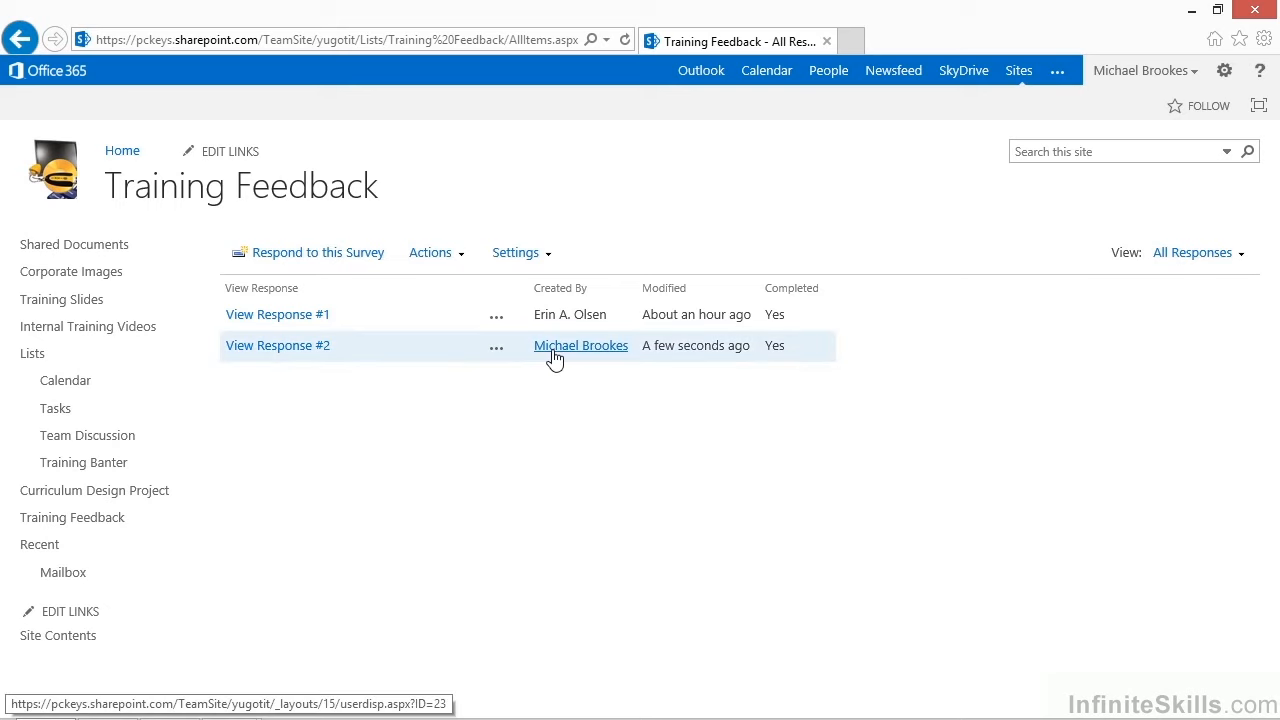
pyautogui.moveTo(674, 351)
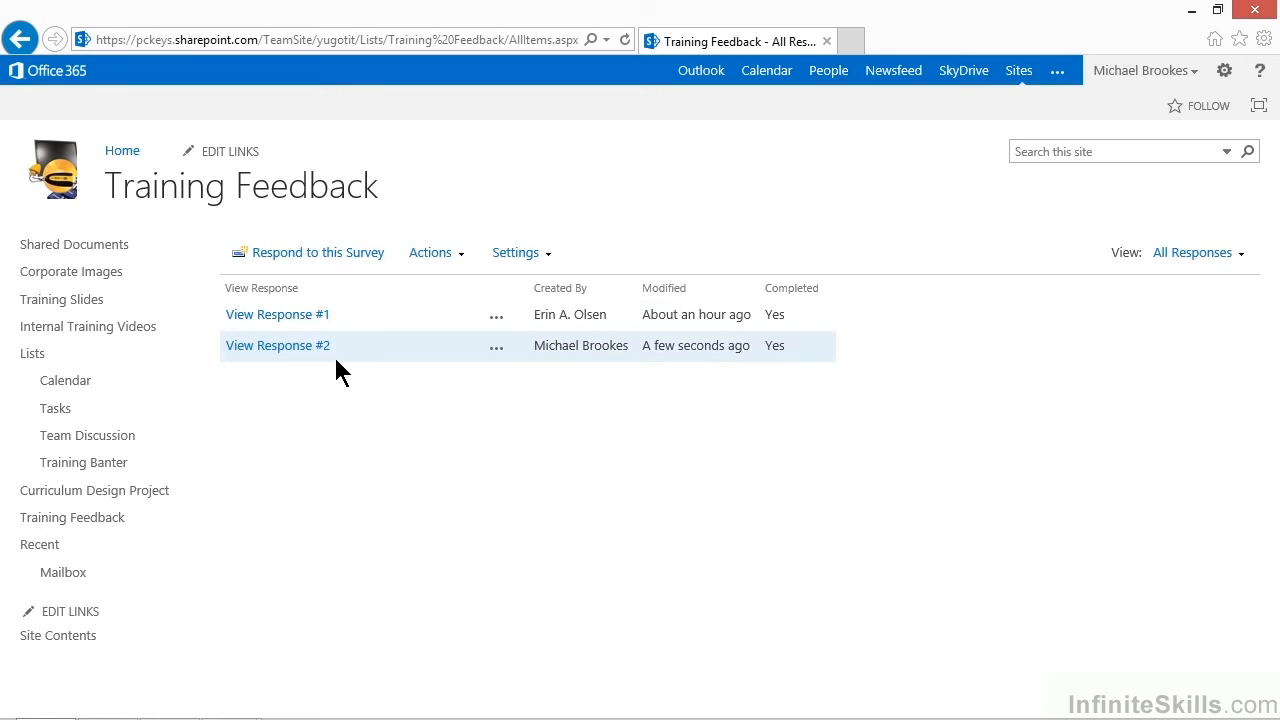
pyautogui.click(304, 317)
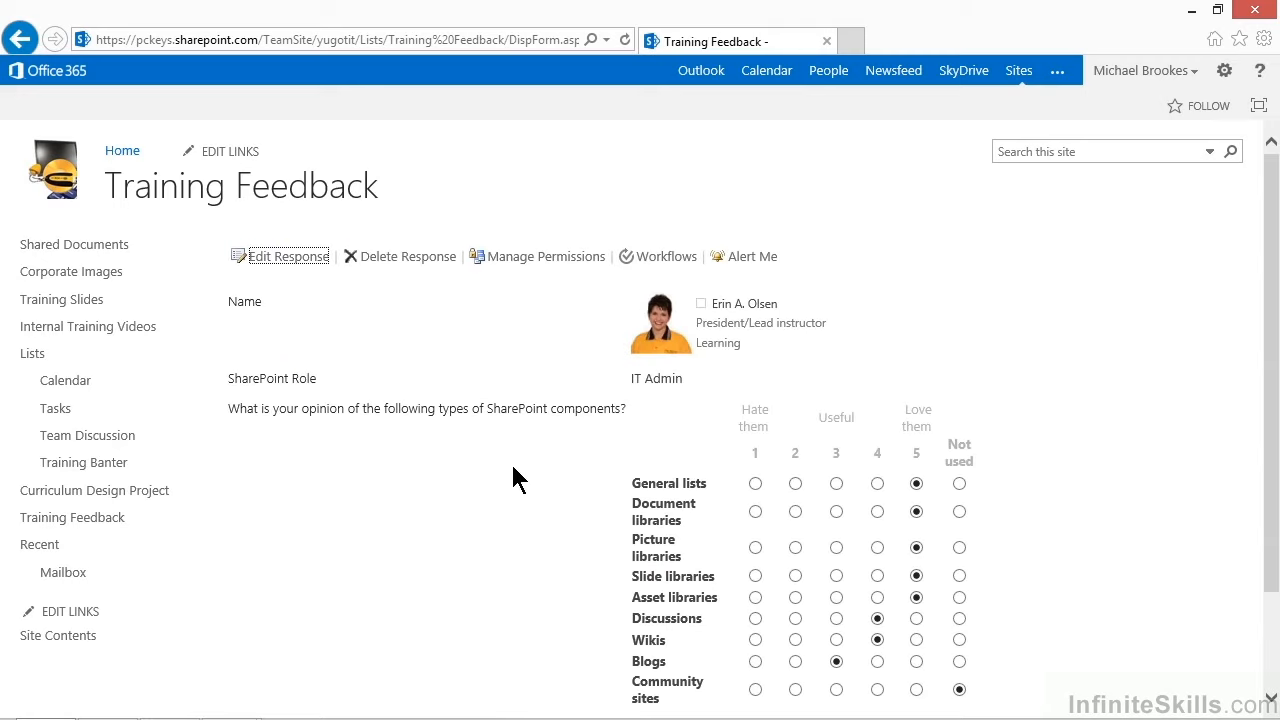
pyautogui.scroll(-3, 515, 478)
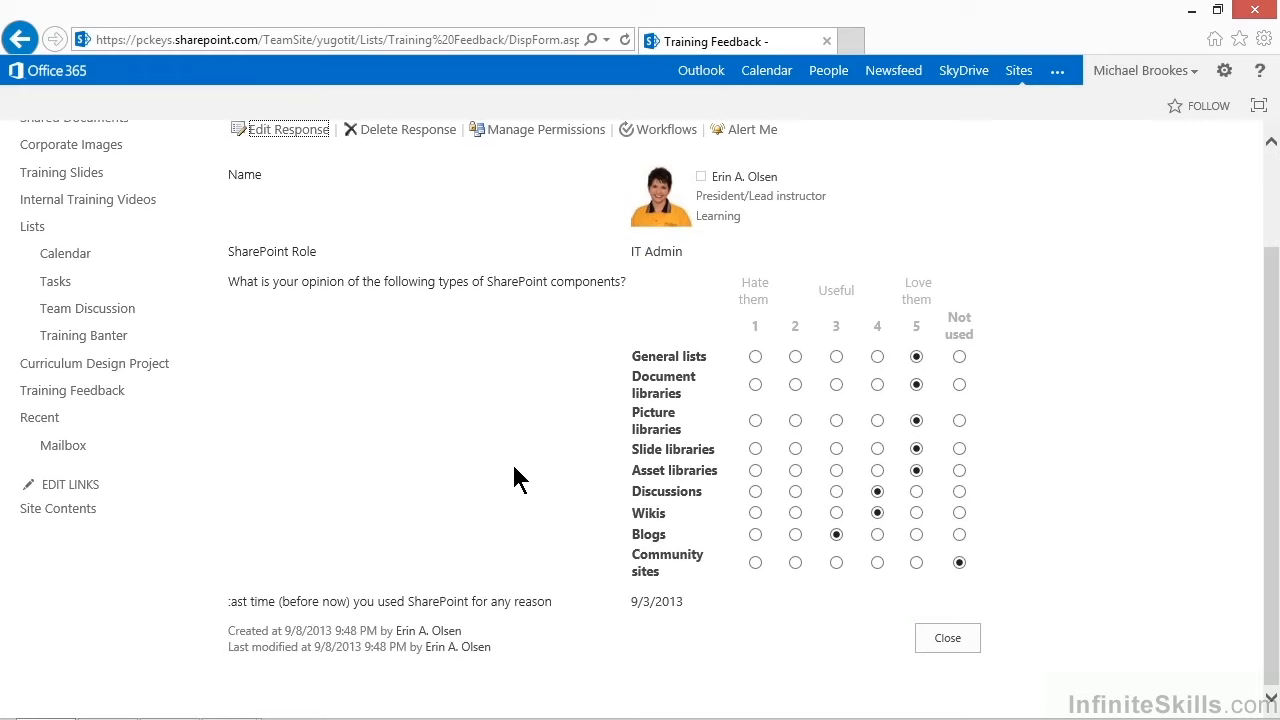
pyautogui.scroll(3, 515, 478)
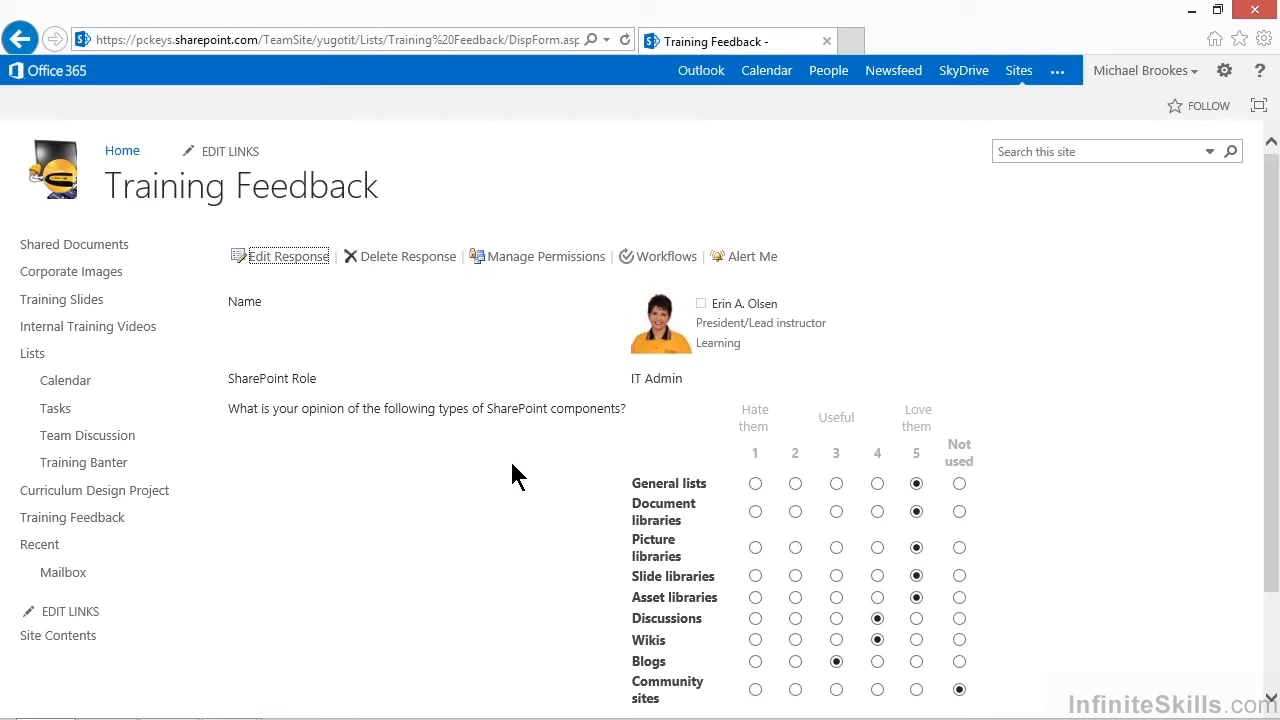
pyautogui.click(258, 196)
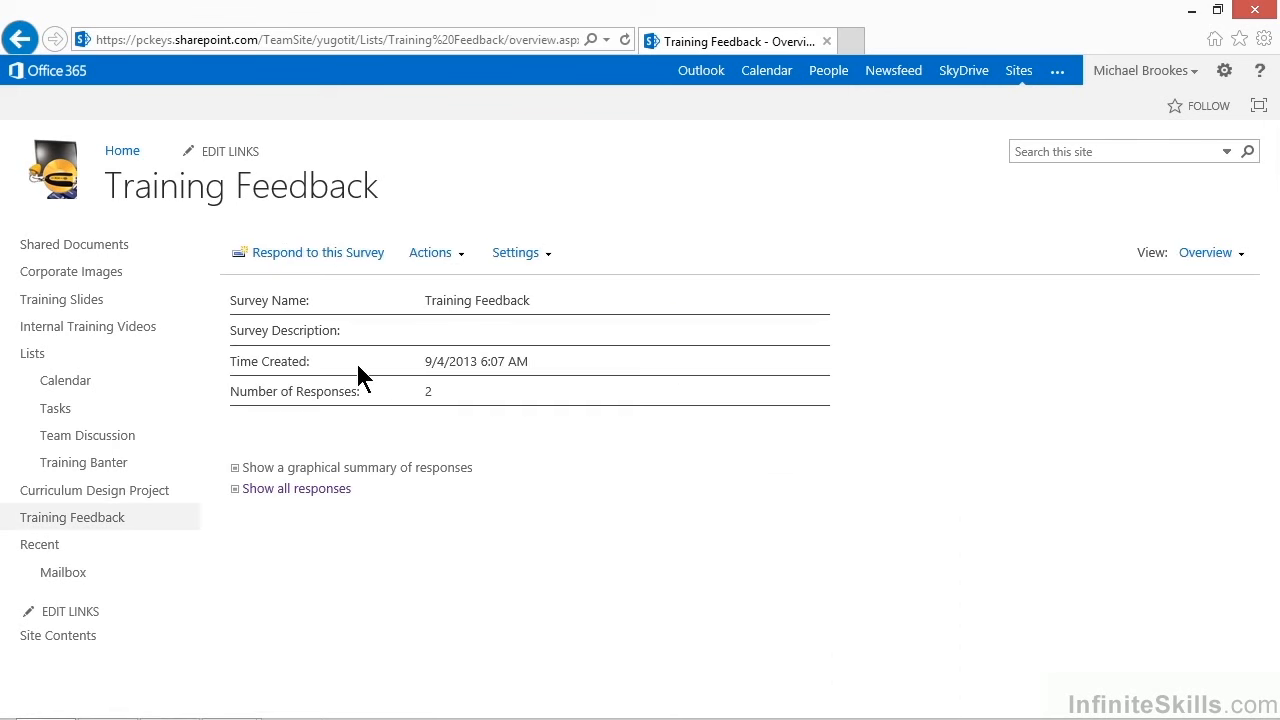
# Open the graphical summary of responses and review the results for each survey question.
pyautogui.click(327, 470)
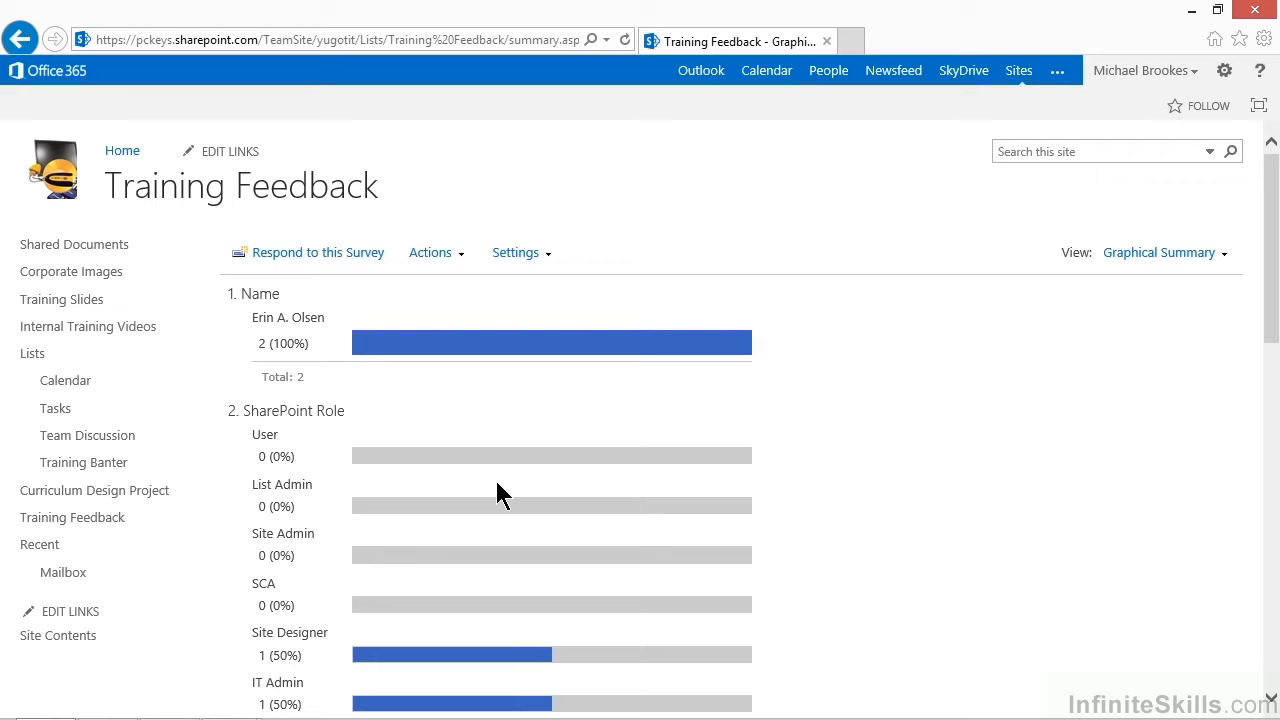
pyautogui.scroll(-1, 497, 485)
pyautogui.scroll(-1, 497, 485)
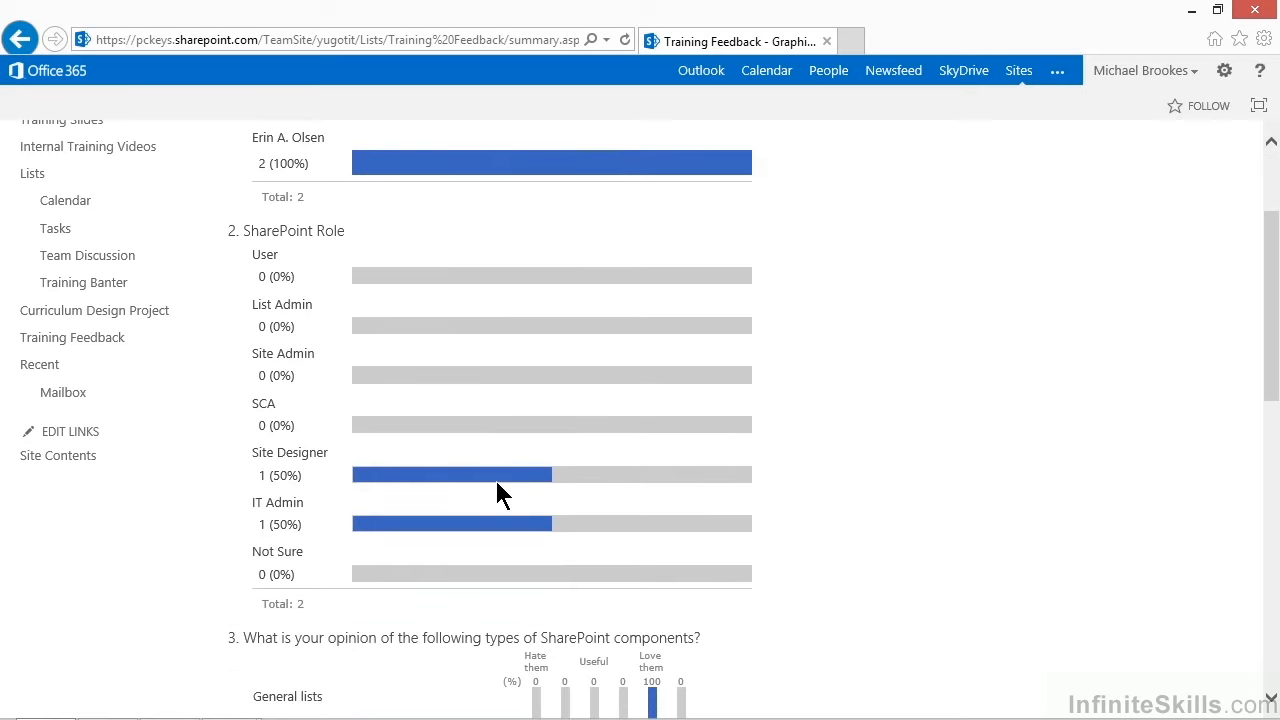
pyautogui.scroll(2, 497, 484)
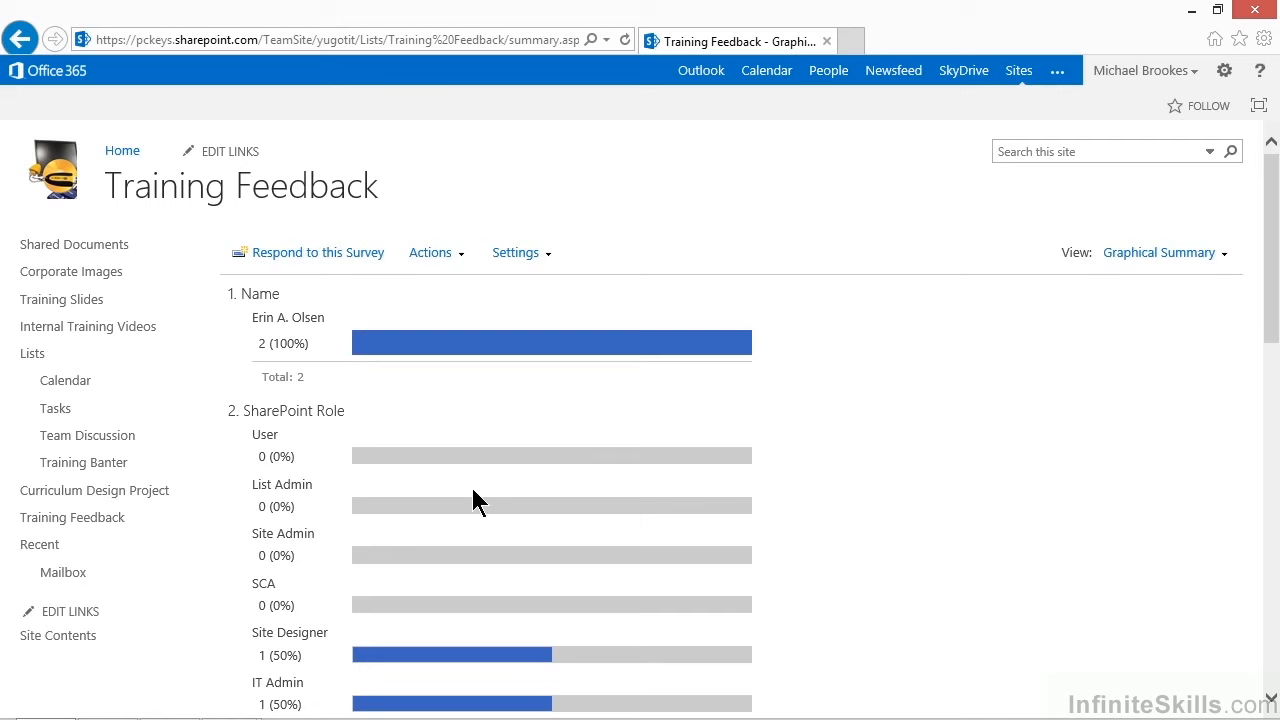
pyautogui.scroll(-1, 473, 490)
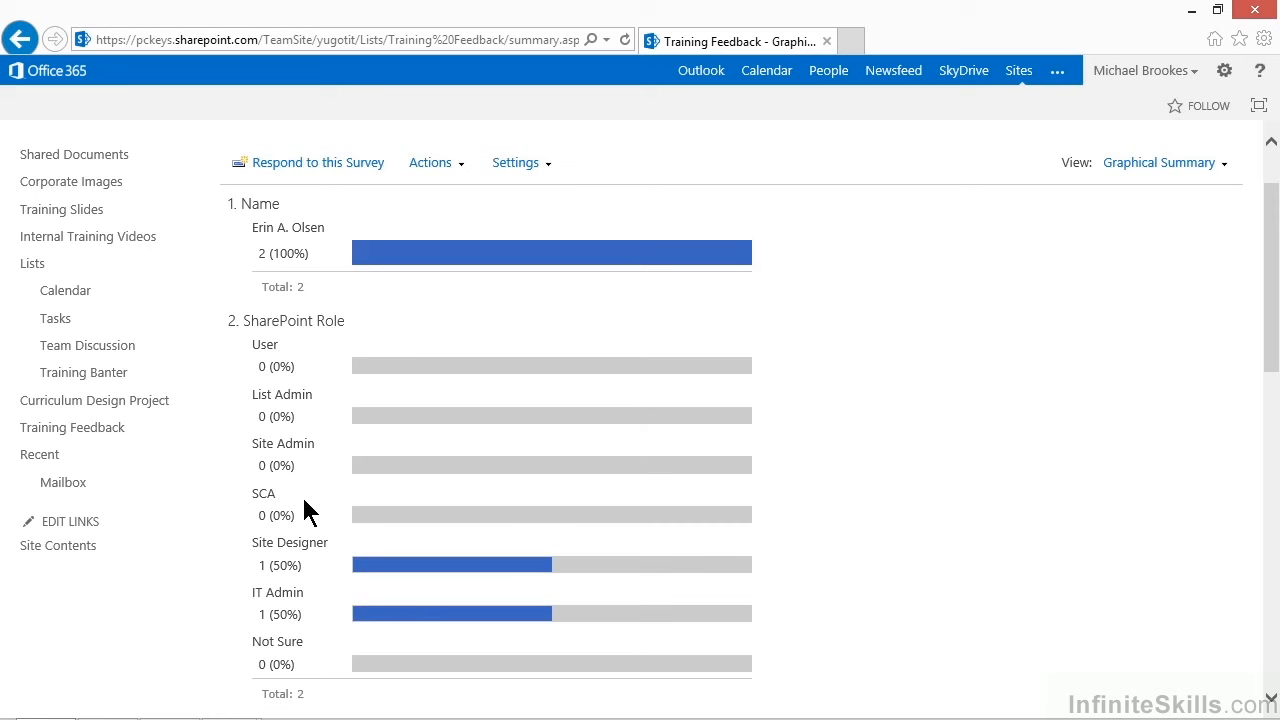
pyautogui.scroll(-2, 305, 512)
pyautogui.scroll(-2, 308, 520)
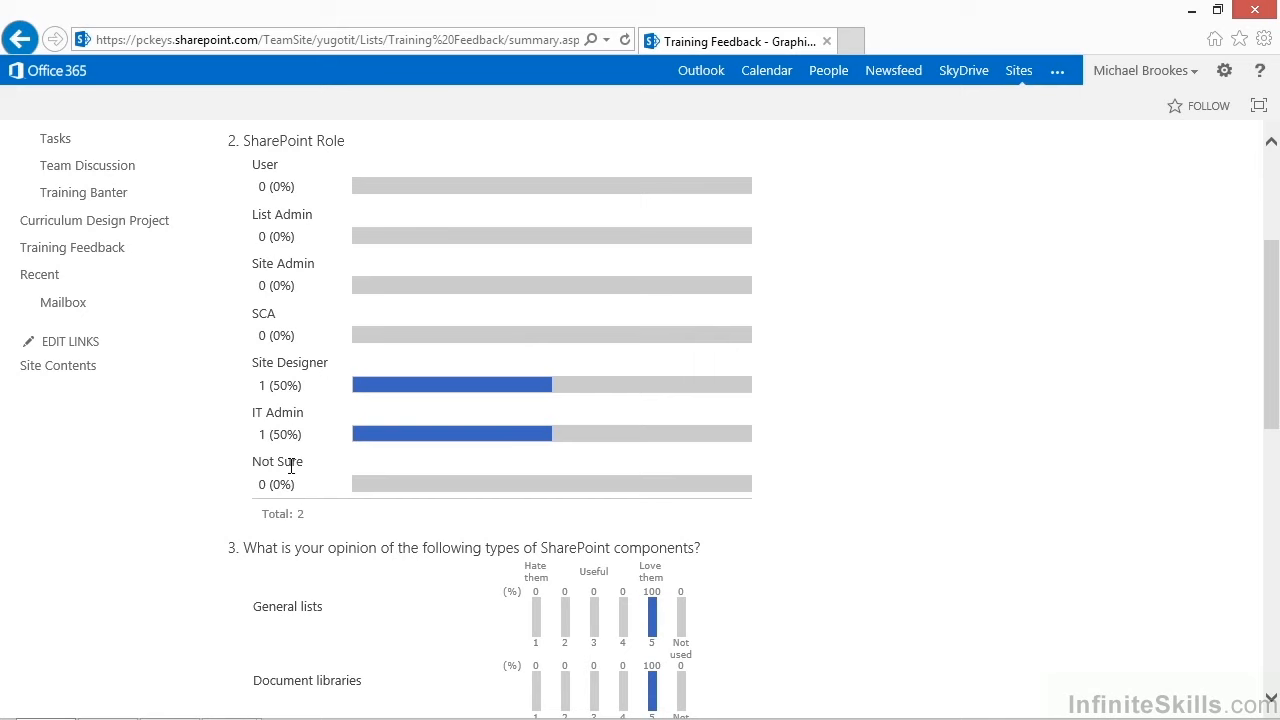
pyautogui.scroll(-4, 300, 470)
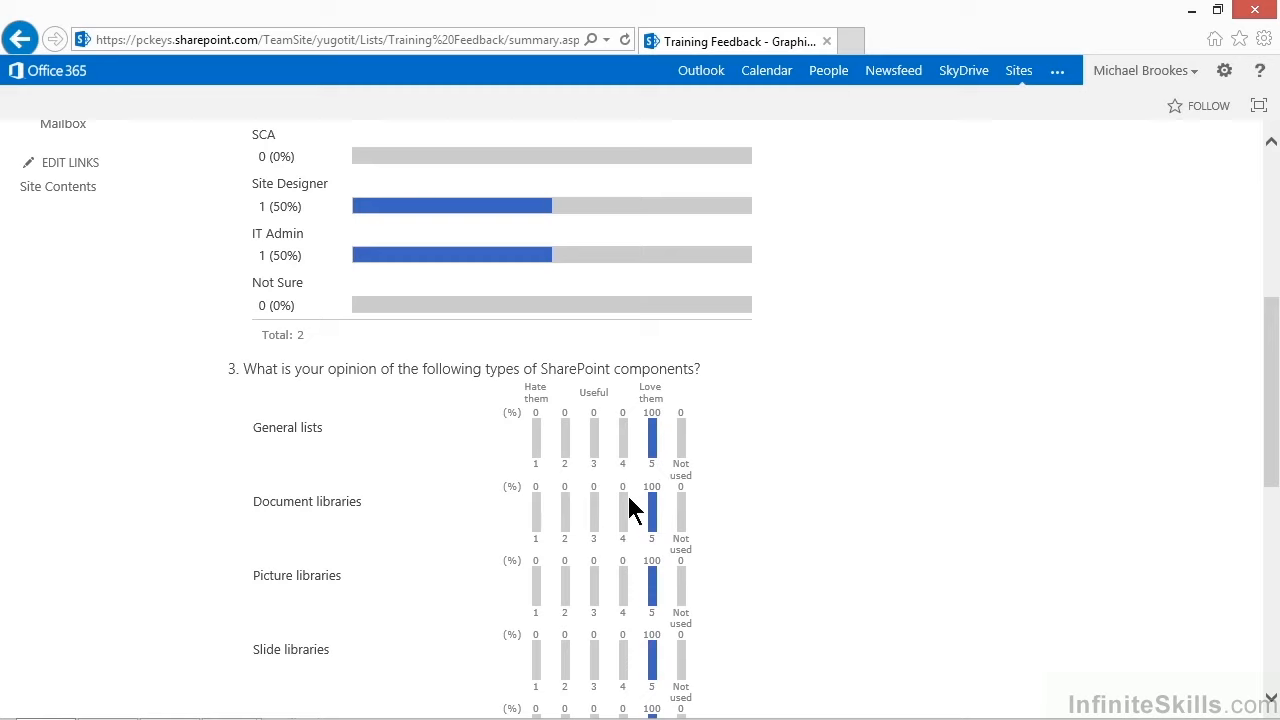
pyautogui.scroll(-2, 628, 508)
pyautogui.scroll(-2, 628, 508)
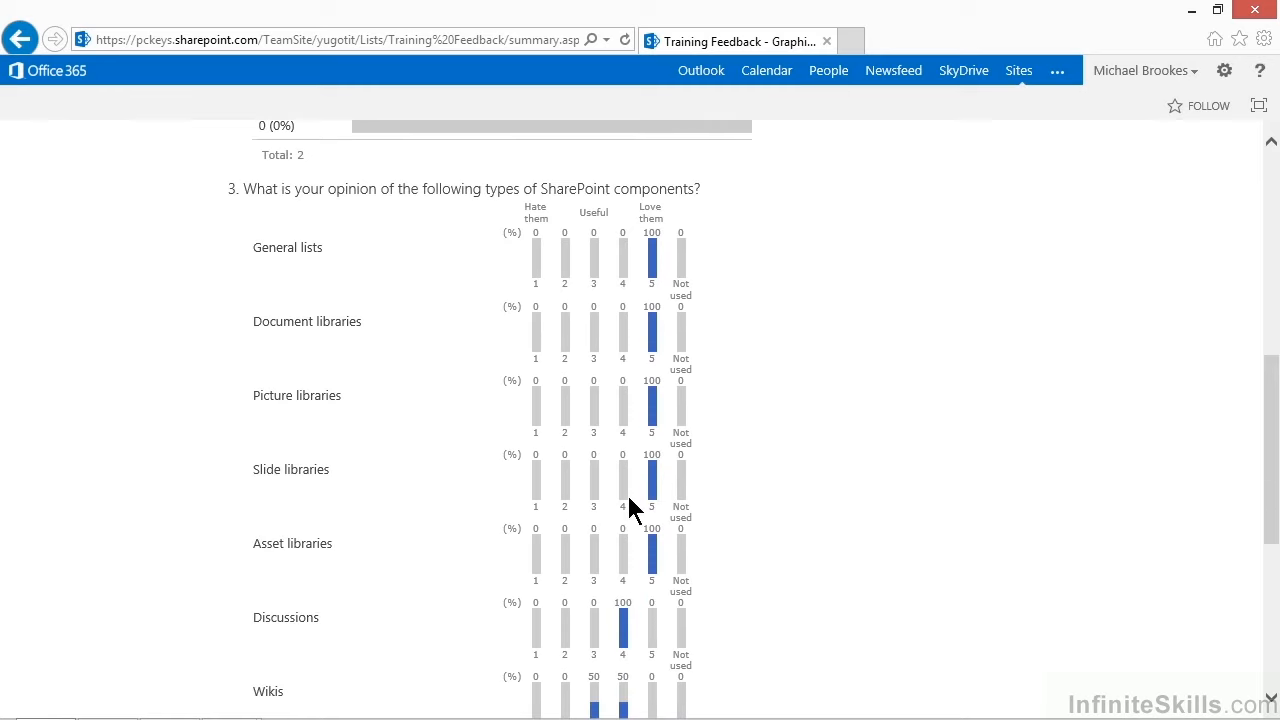
pyautogui.scroll(-2, 628, 508)
pyautogui.scroll(-2, 628, 508)
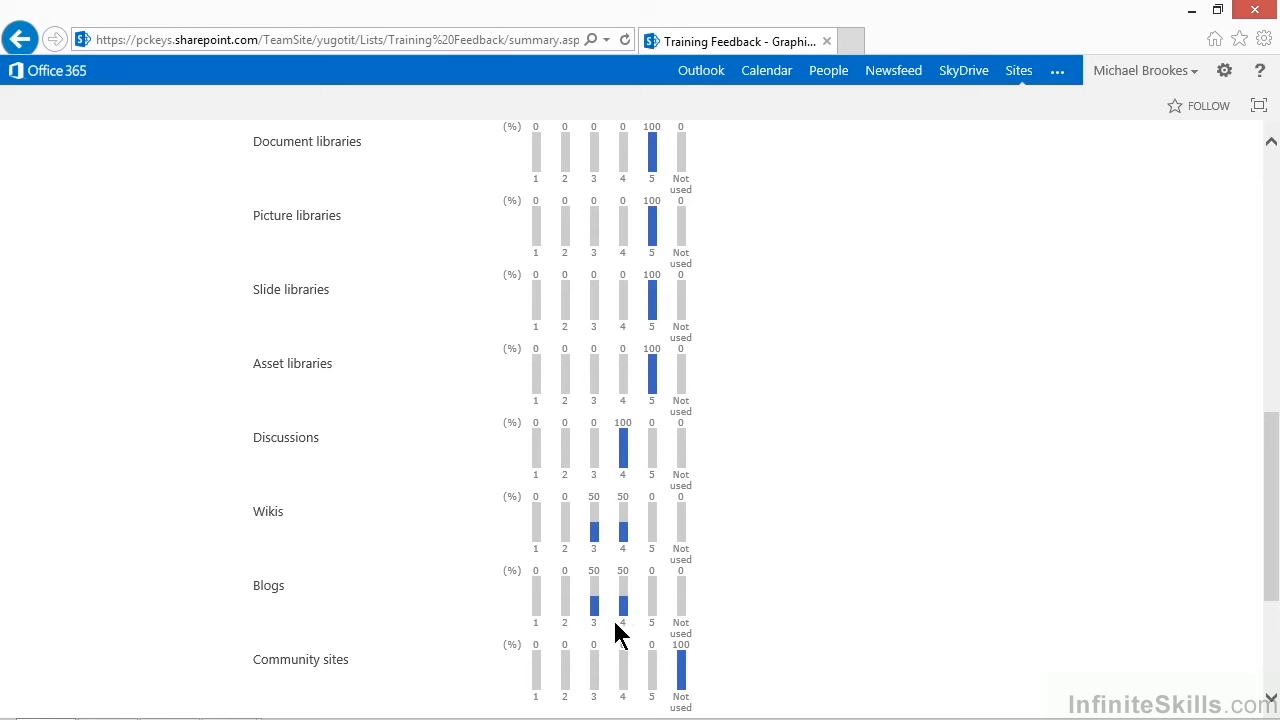
pyautogui.scroll(-4, 633, 622)
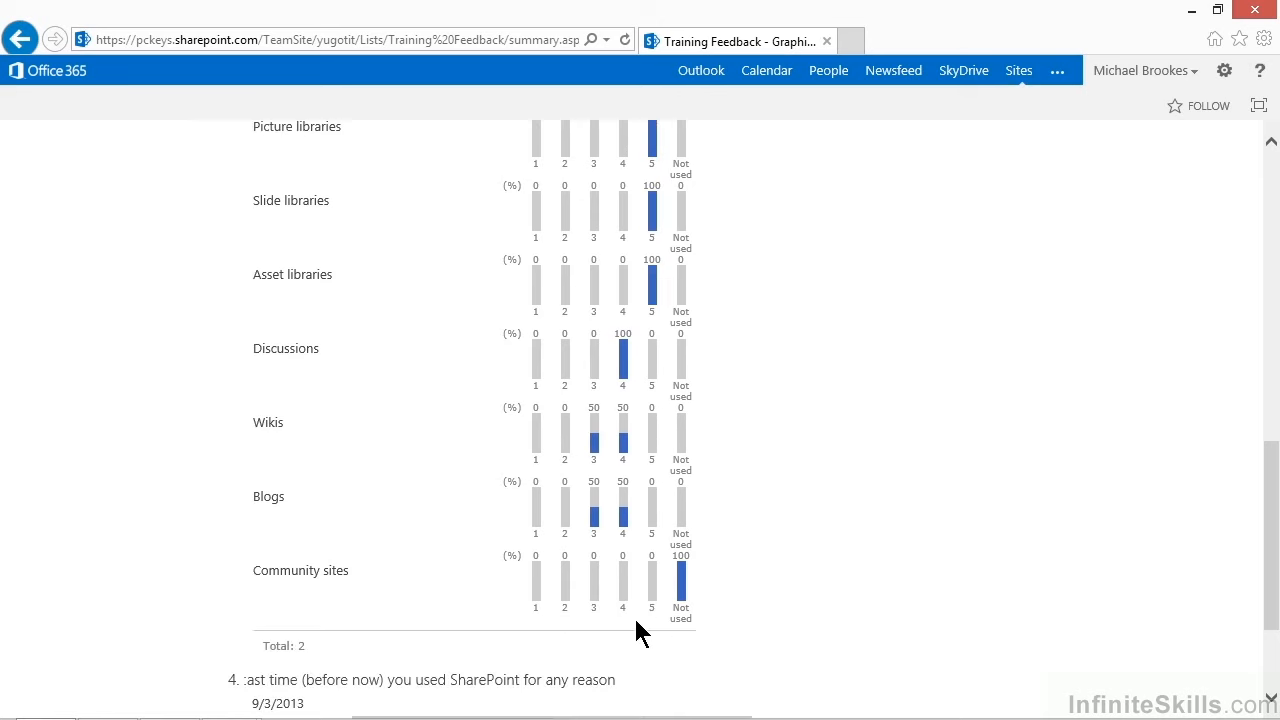
pyautogui.scroll(-2, 640, 632)
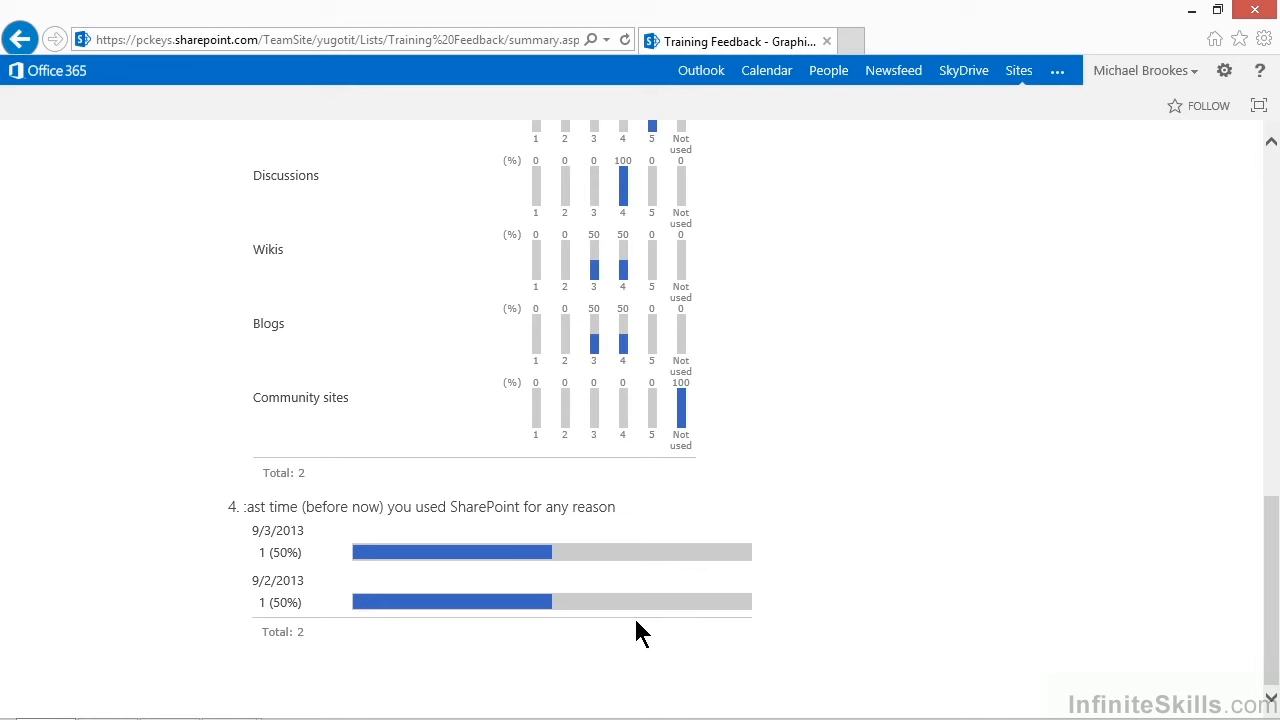
pyautogui.scroll(15, 640, 632)
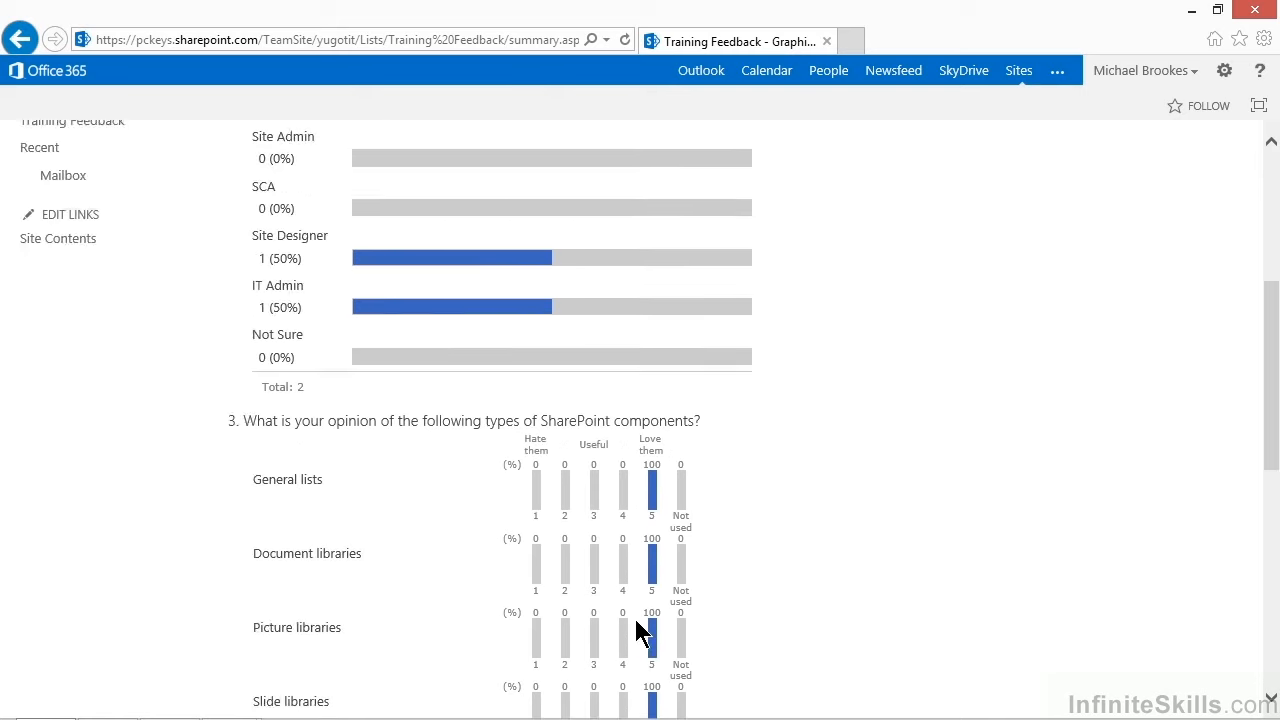
pyautogui.scroll(9, 640, 632)
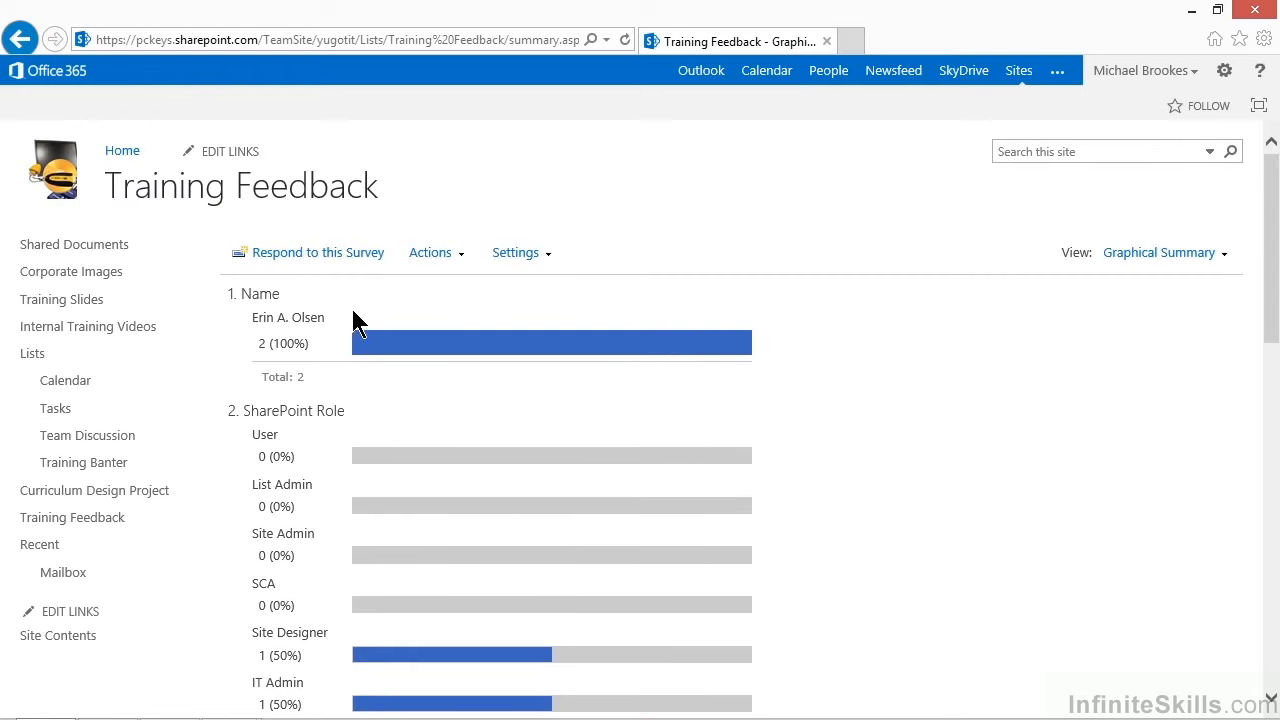
# Switch the survey back to the Overview view.
pyautogui.click(320, 200)
pyautogui.click(320, 200)
pyautogui.click(1228, 262)
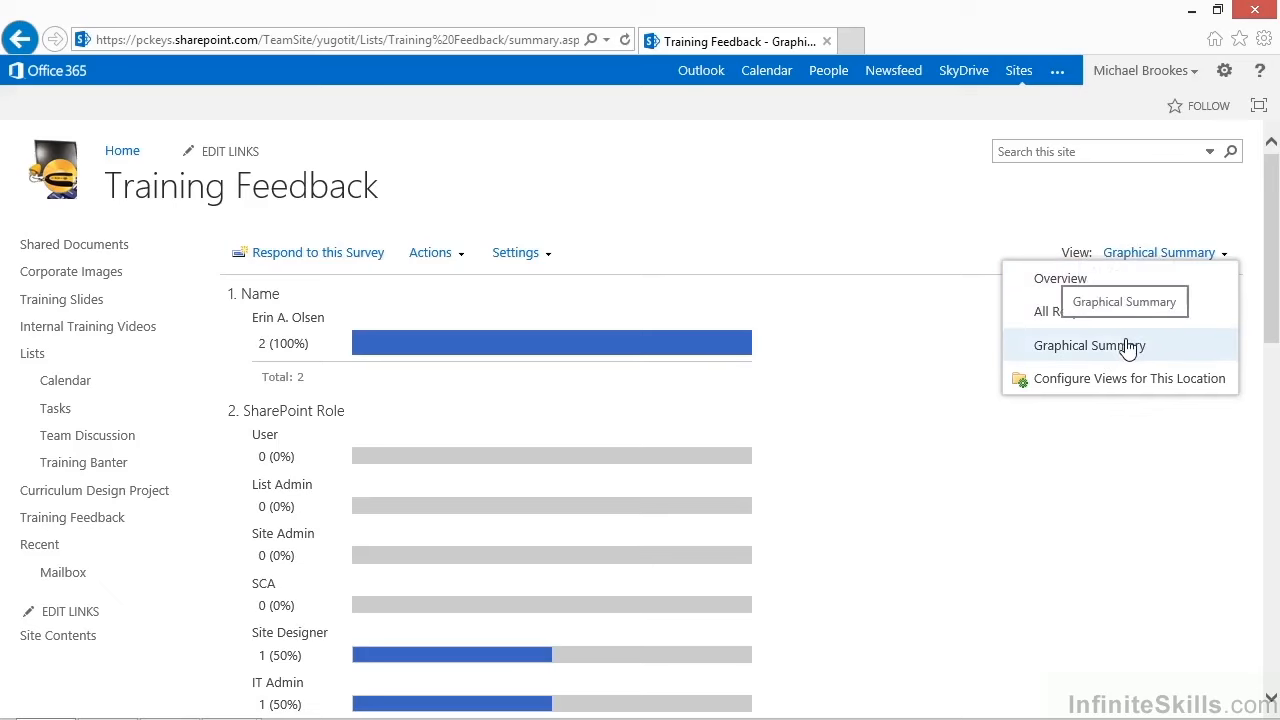
pyautogui.click(1088, 284)
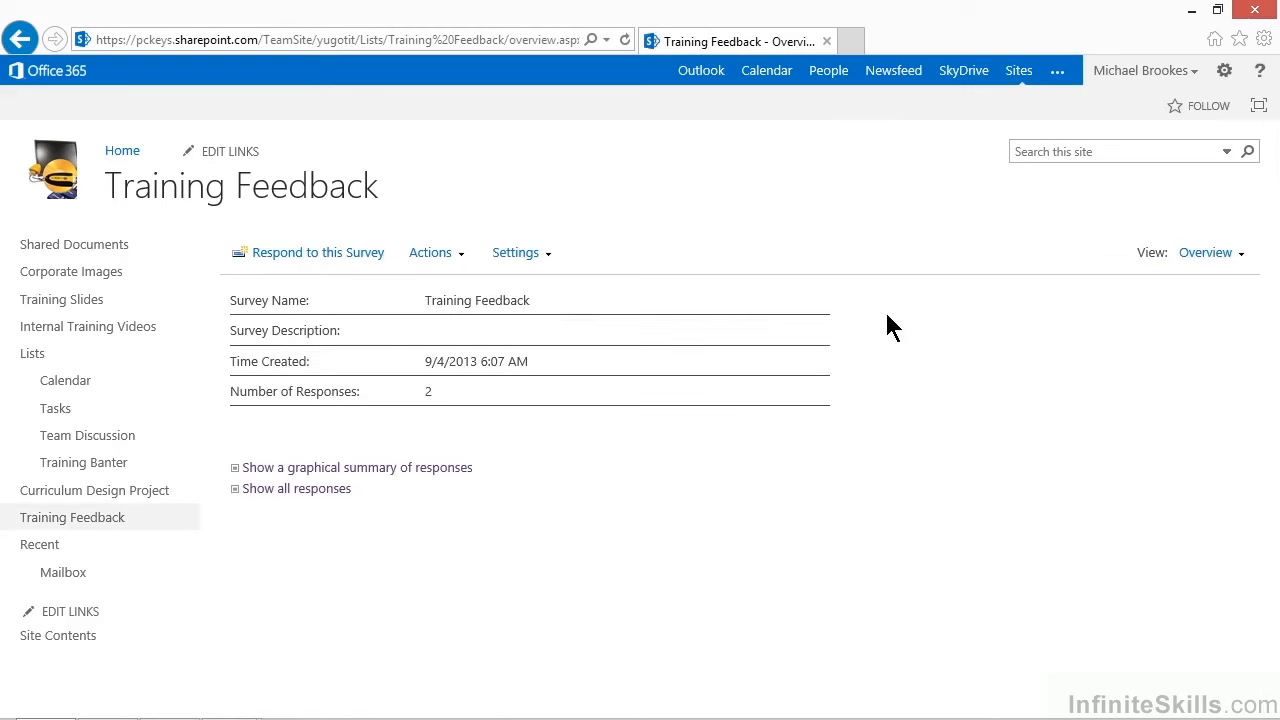